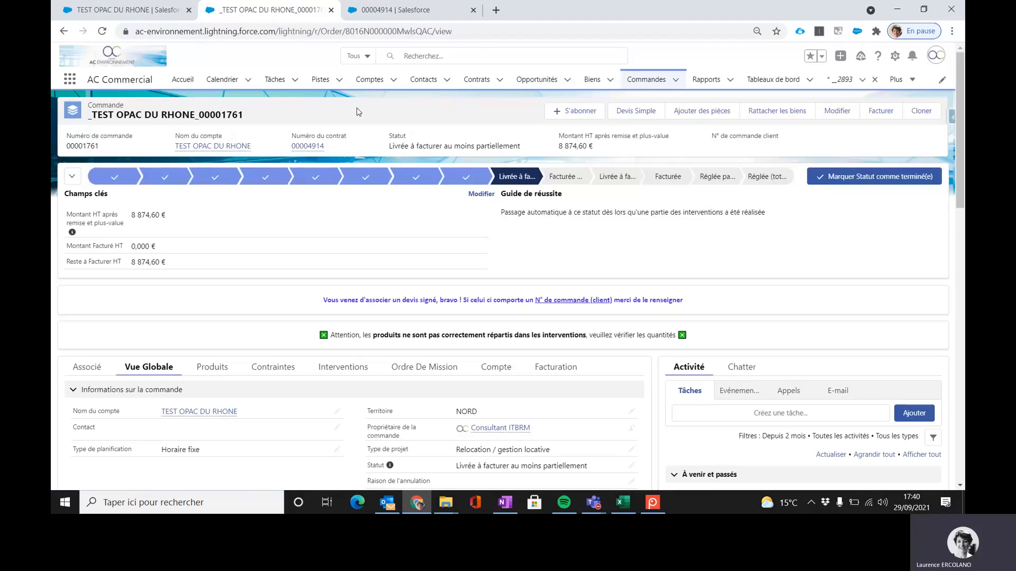
- Examine the order's overview details and the status and location columns of its interventions
scroll(401, 241, down, 3)
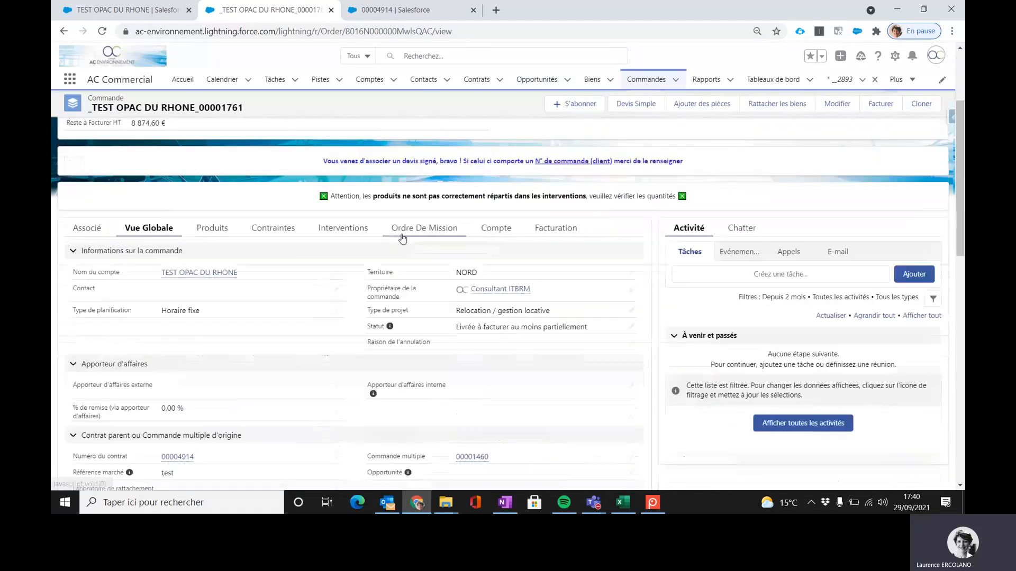
scroll(305, 291, down, 3)
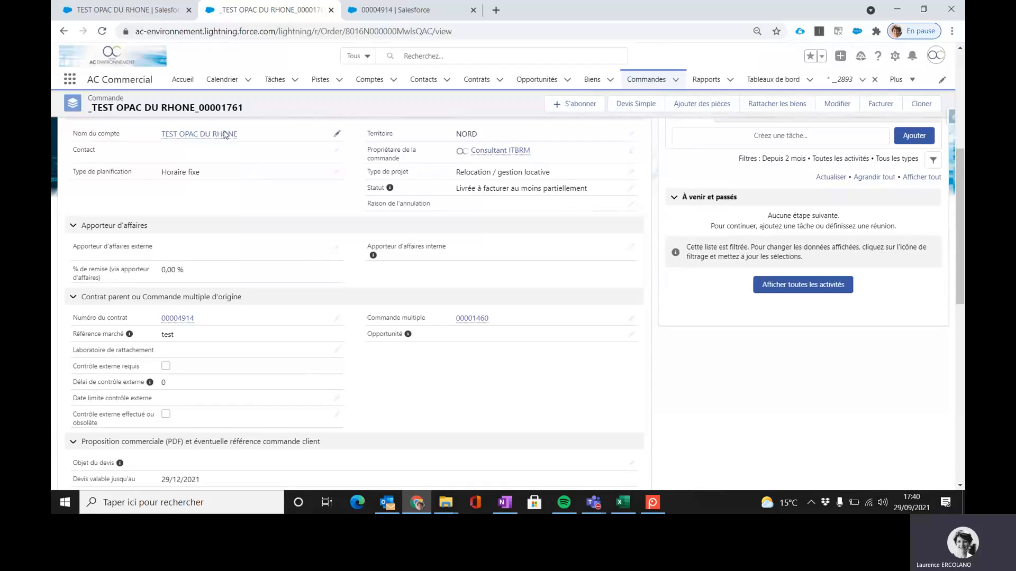
scroll(263, 186, down, 1)
scroll(263, 186, down, 2)
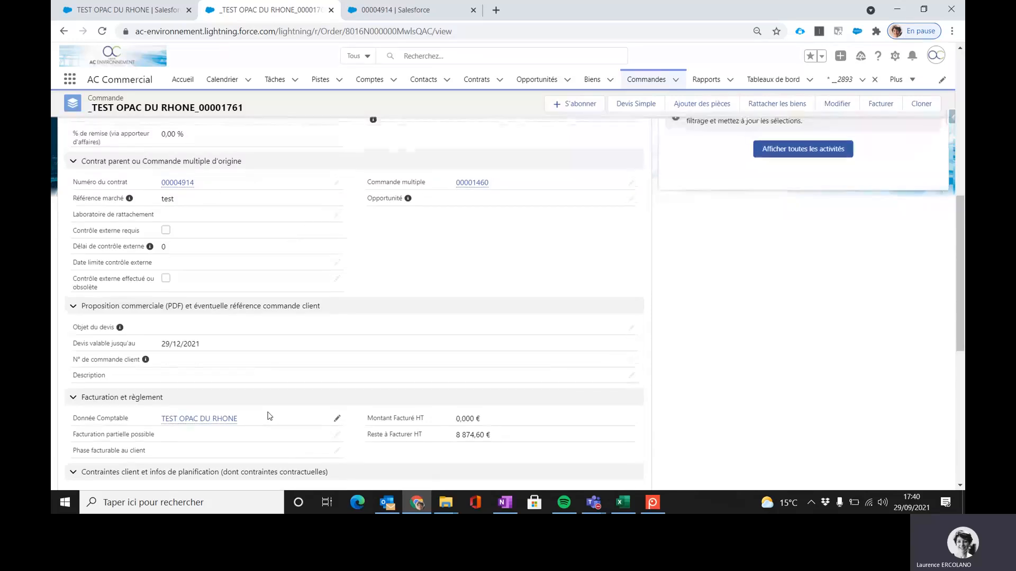
scroll(269, 415, up, 10)
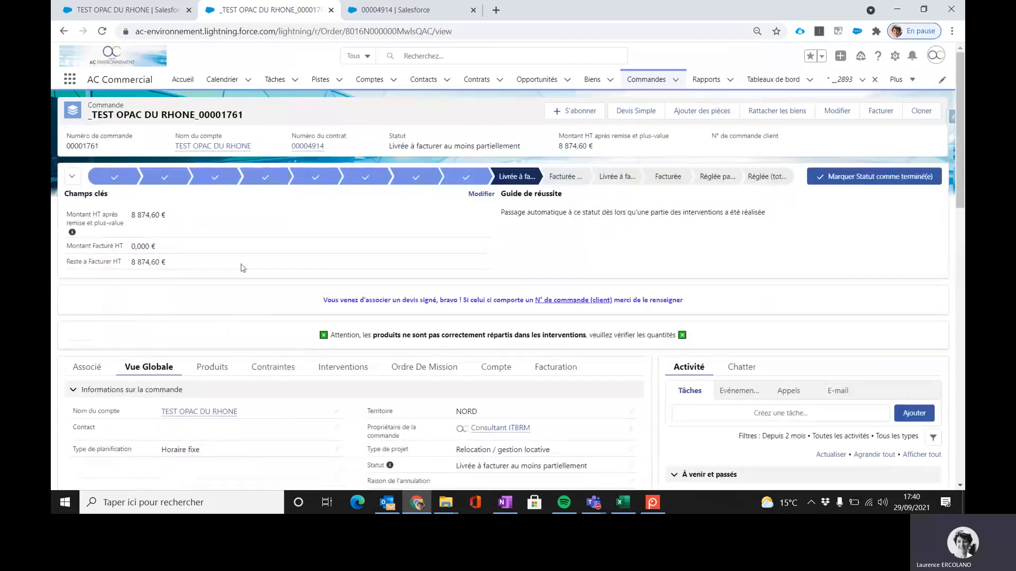
click(350, 371)
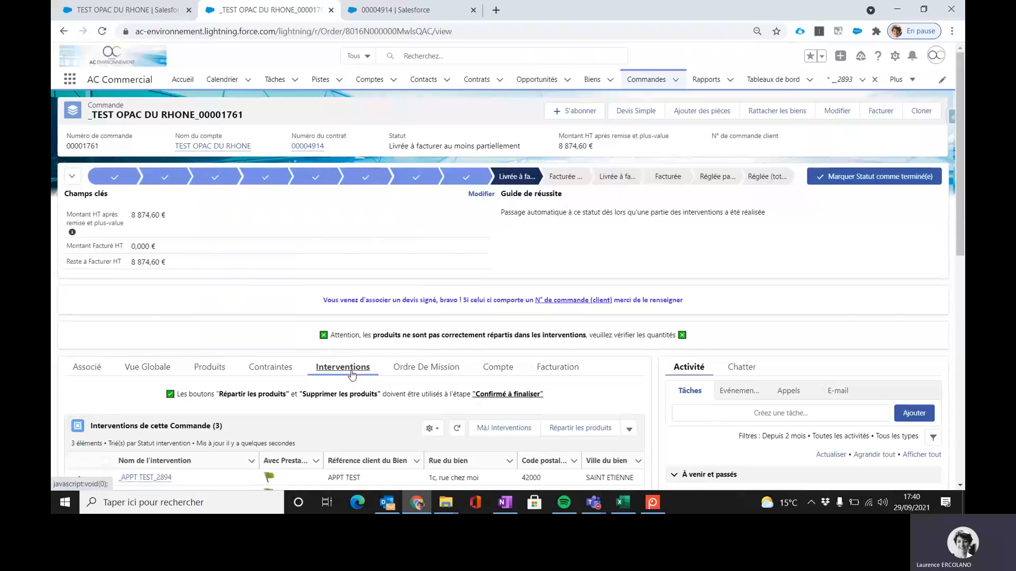
scroll(350, 370, down, 3)
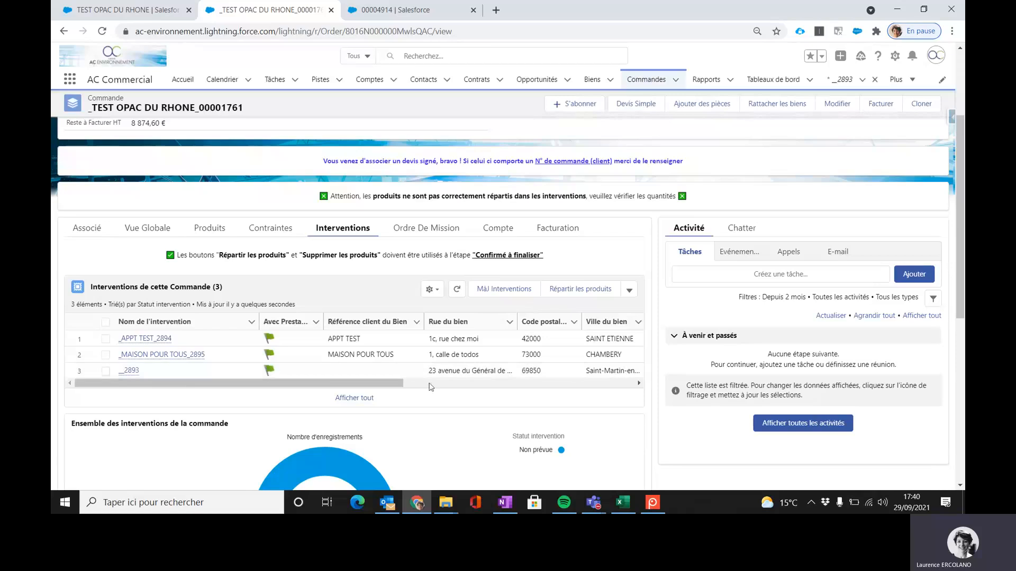
drag(357, 384, 571, 384)
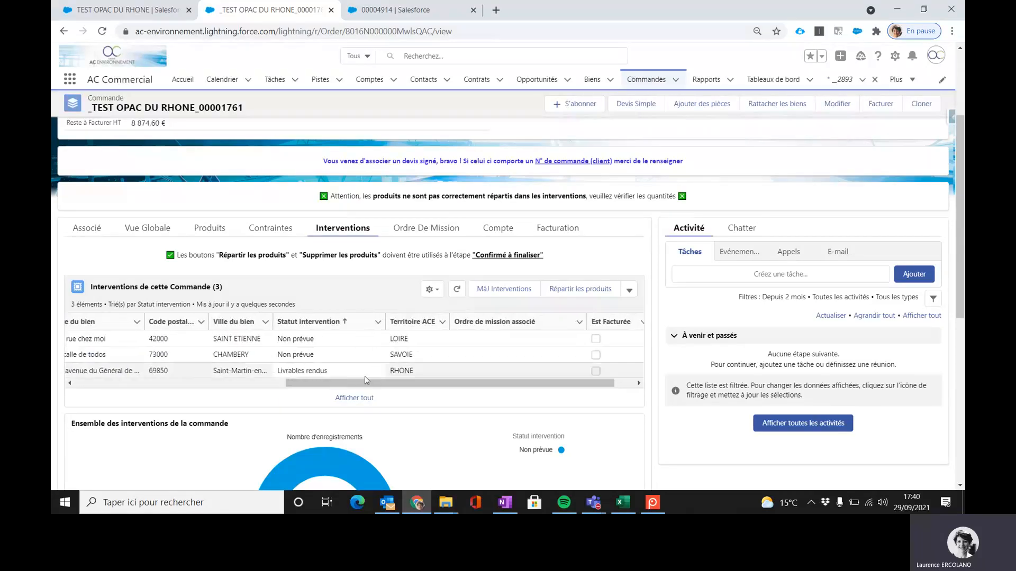
drag(348, 383, 283, 393)
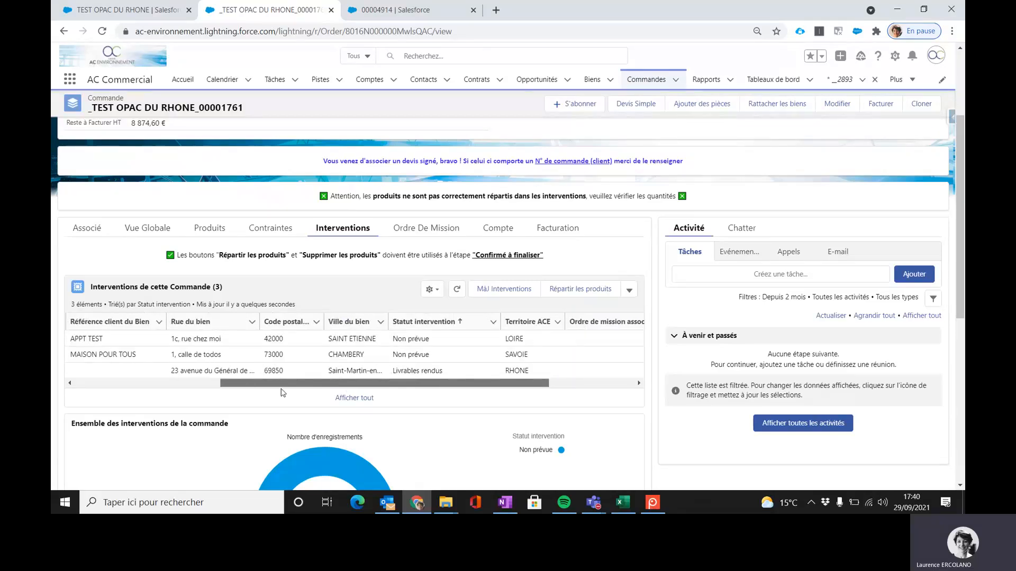
- Invoice the order using the preselected intervention __2893
click(886, 108)
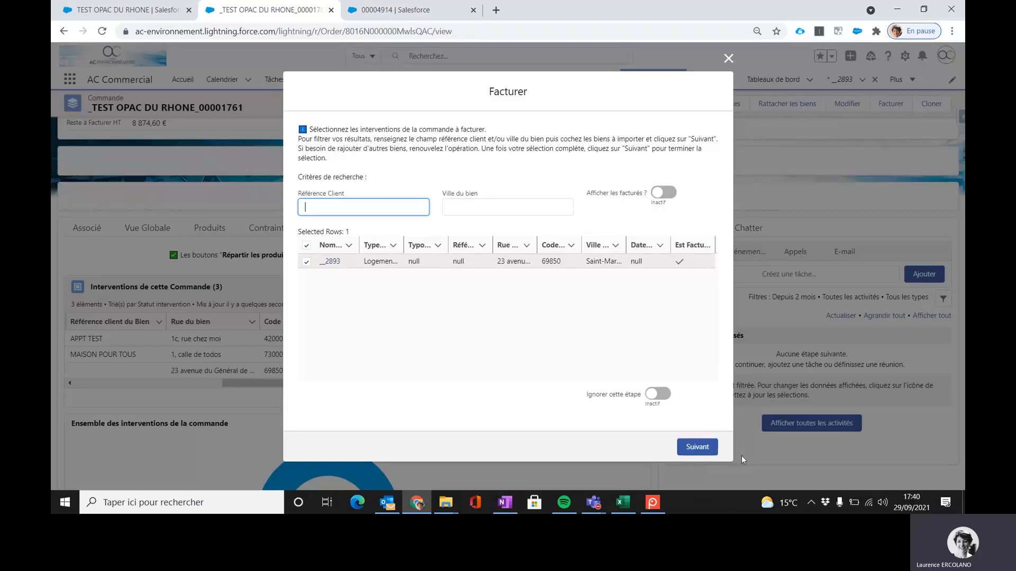
click(698, 448)
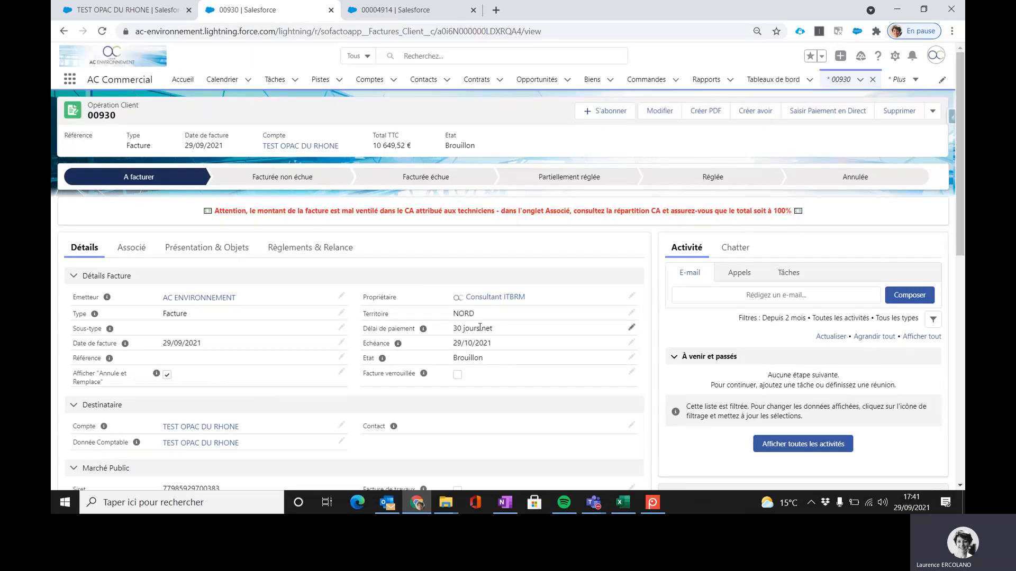
- Examine the draft invoice's details, recipient, public-contract and subject information, along with its associated invoice lines
scroll(463, 315, down, 1)
scroll(462, 316, down, 3)
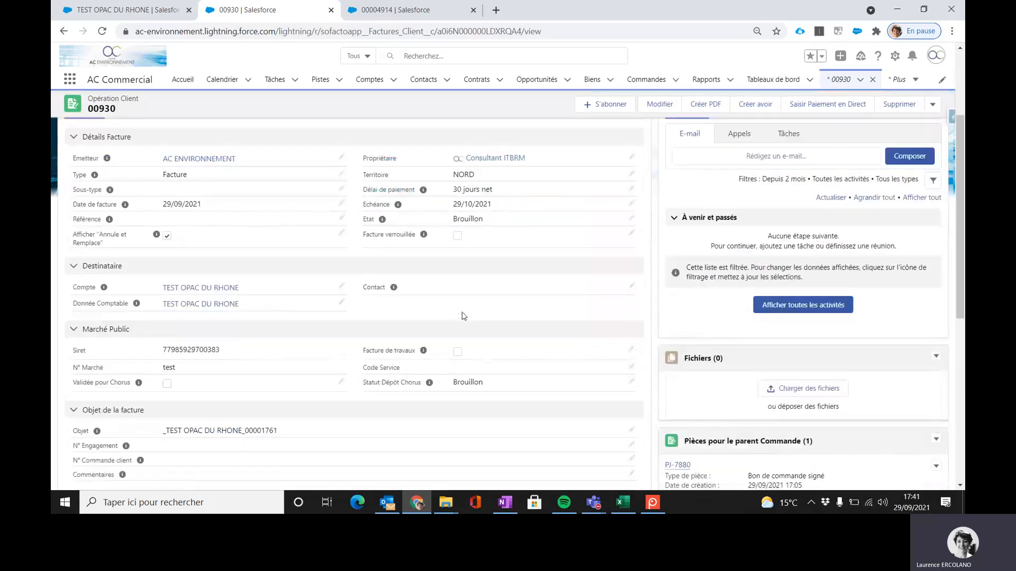
scroll(462, 313, down, 2)
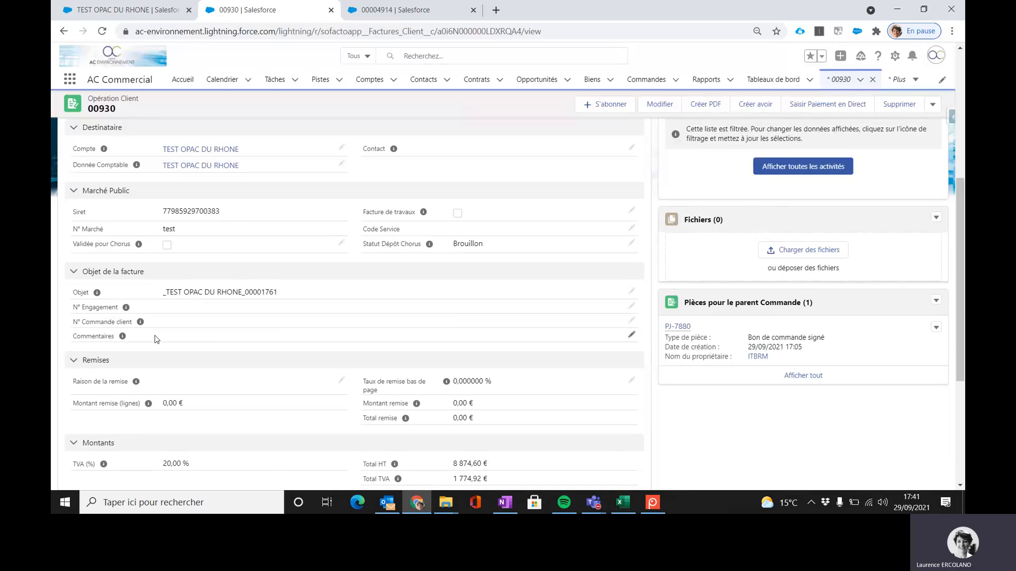
scroll(204, 331, up, 5)
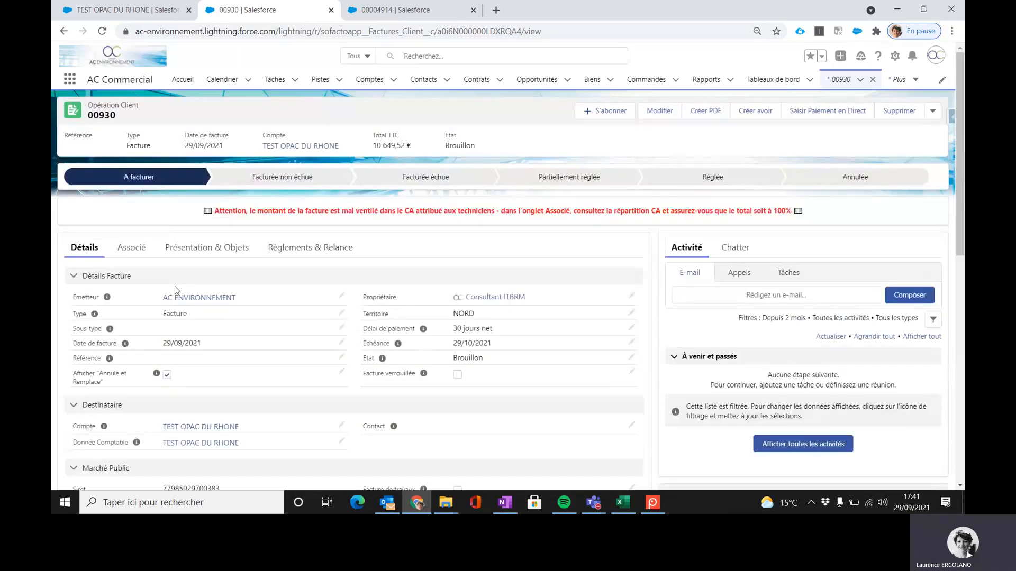
click(131, 248)
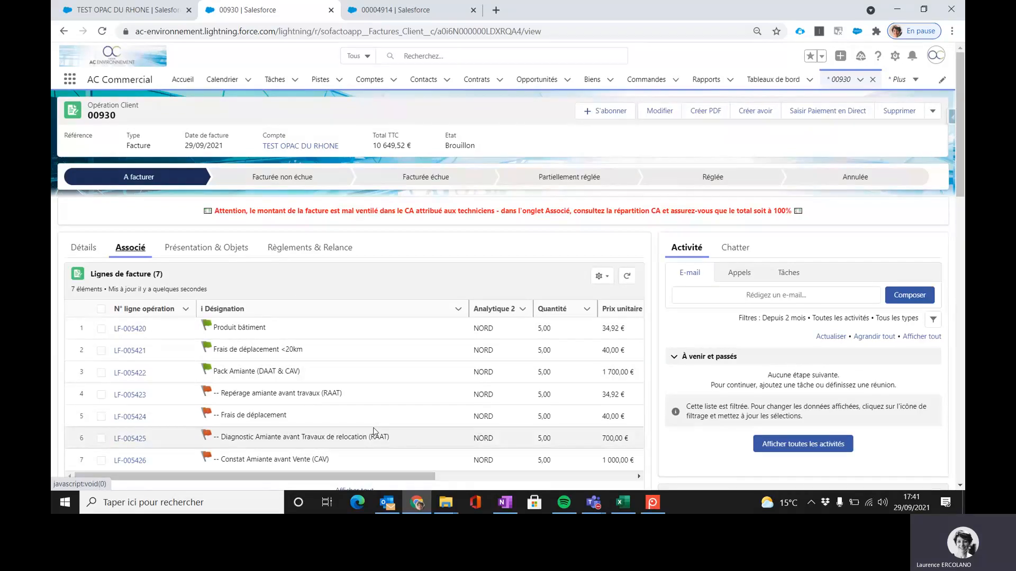
scroll(373, 431, down, 3)
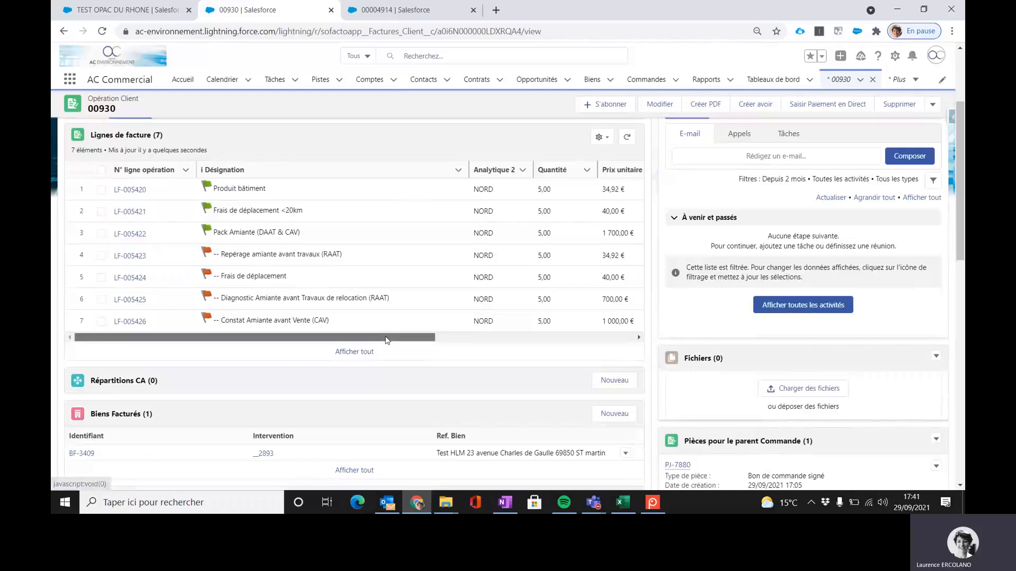
drag(385, 340, 300, 343)
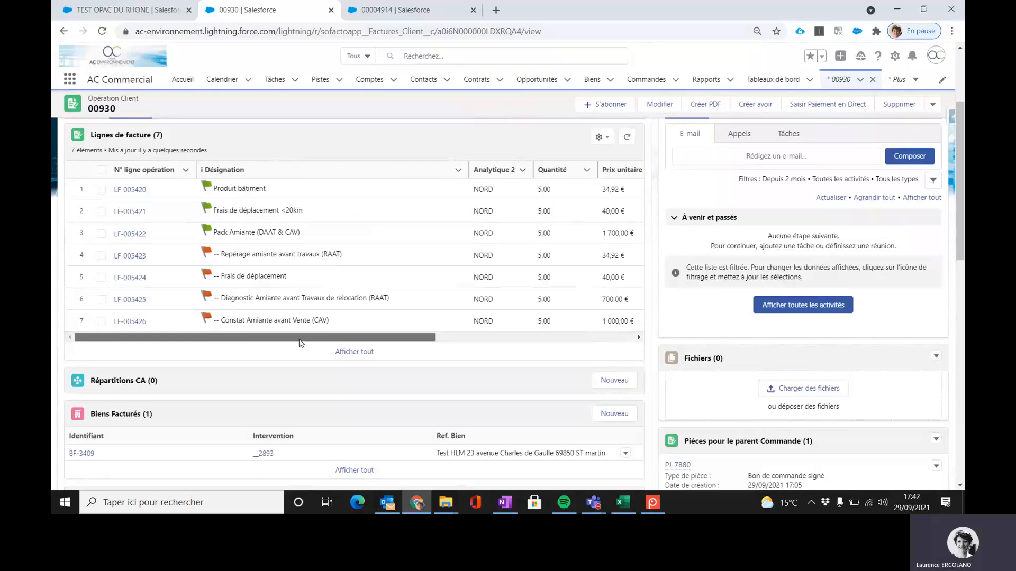
scroll(177, 290, up, 3)
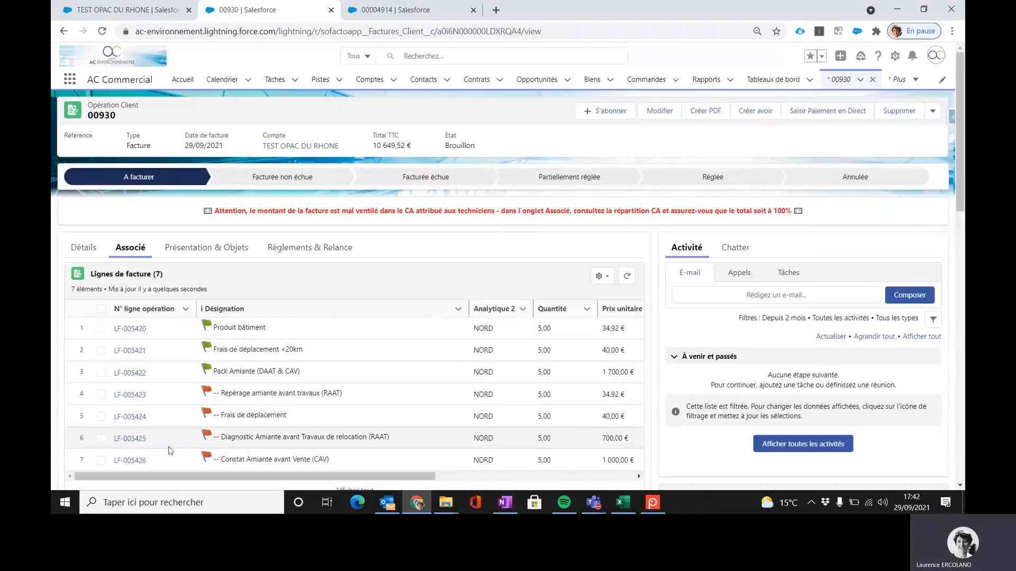
- Delete the red-flagged invoice lines "Repérage amiante avant travaux (RAAT)" and "Frais de déplacement"
drag(310, 476, 509, 470)
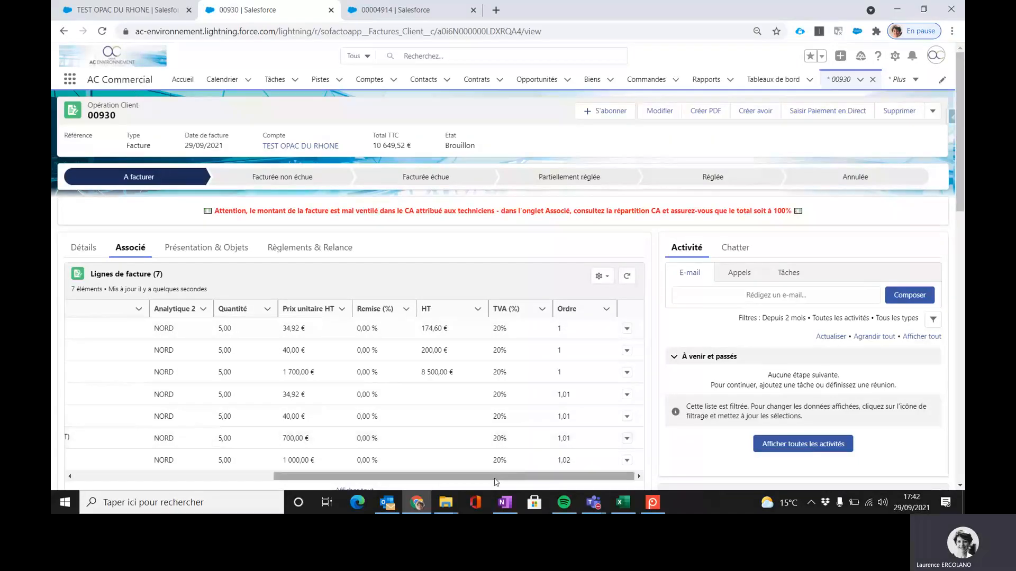
click(627, 397)
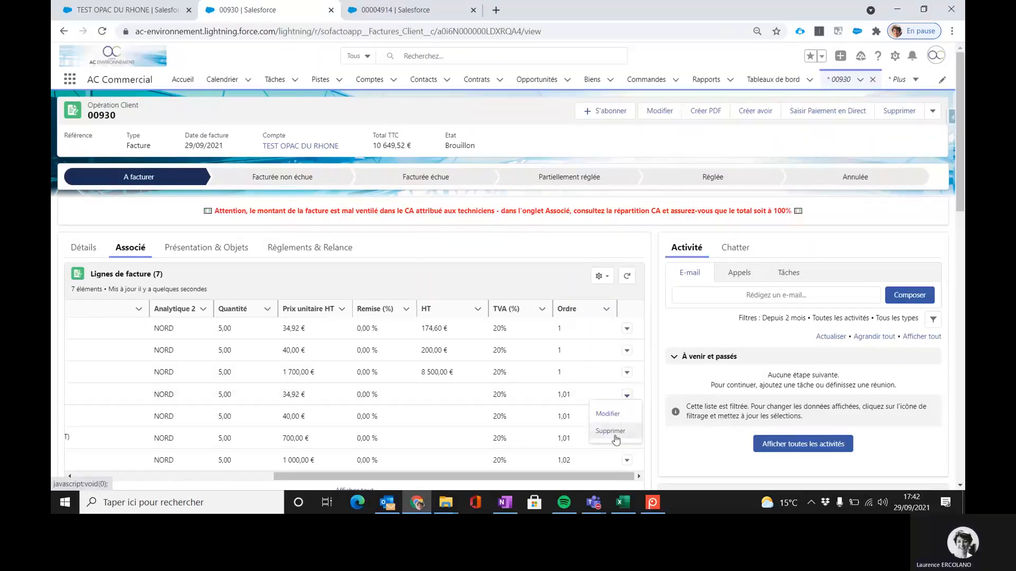
click(614, 431)
click(647, 298)
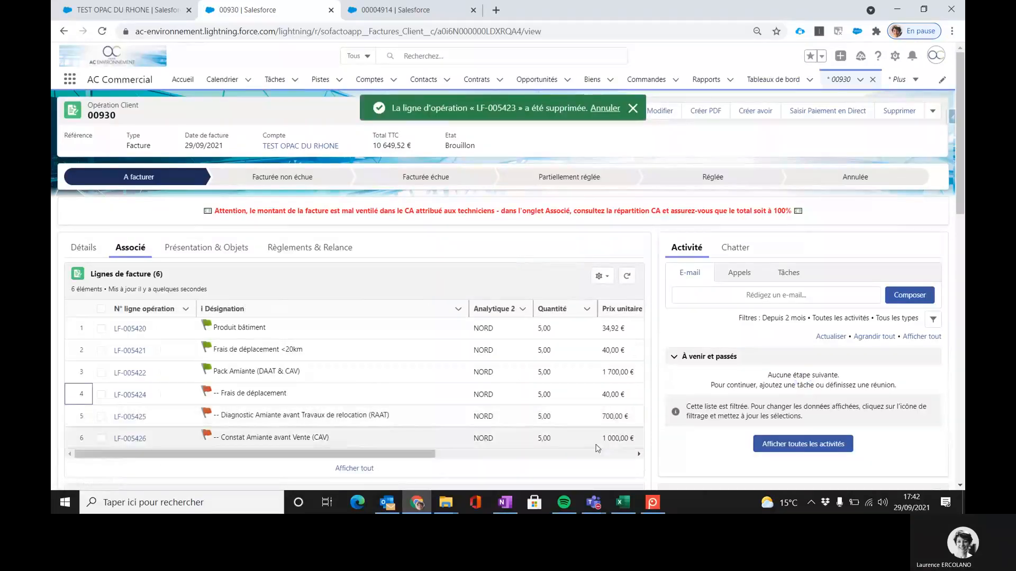
click(597, 454)
click(626, 395)
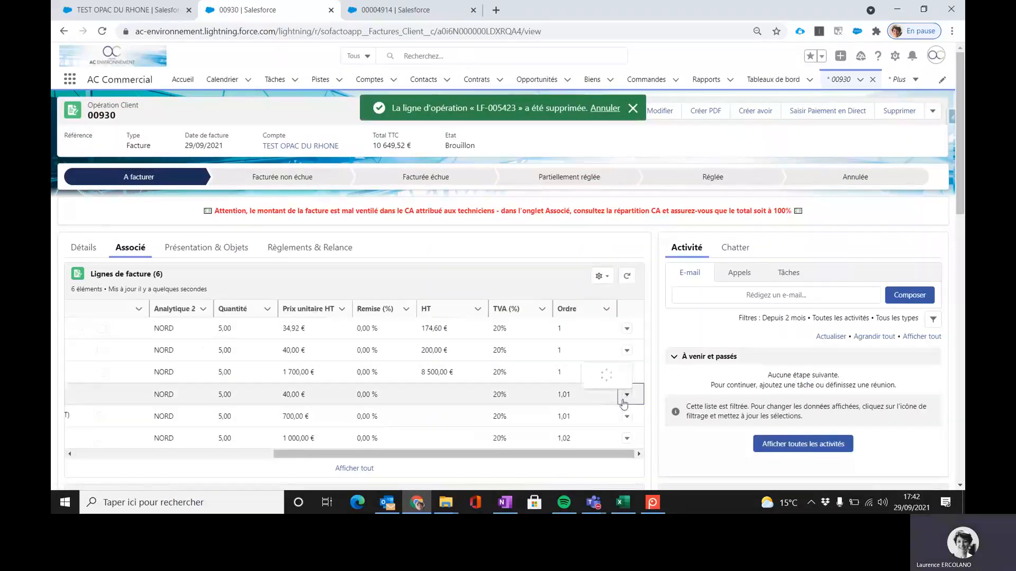
click(612, 431)
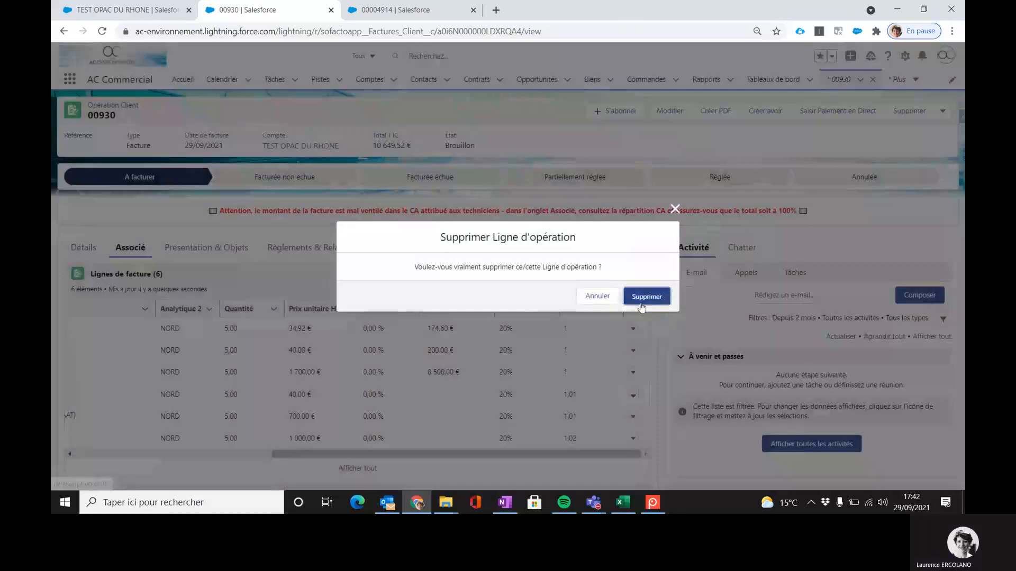
click(641, 298)
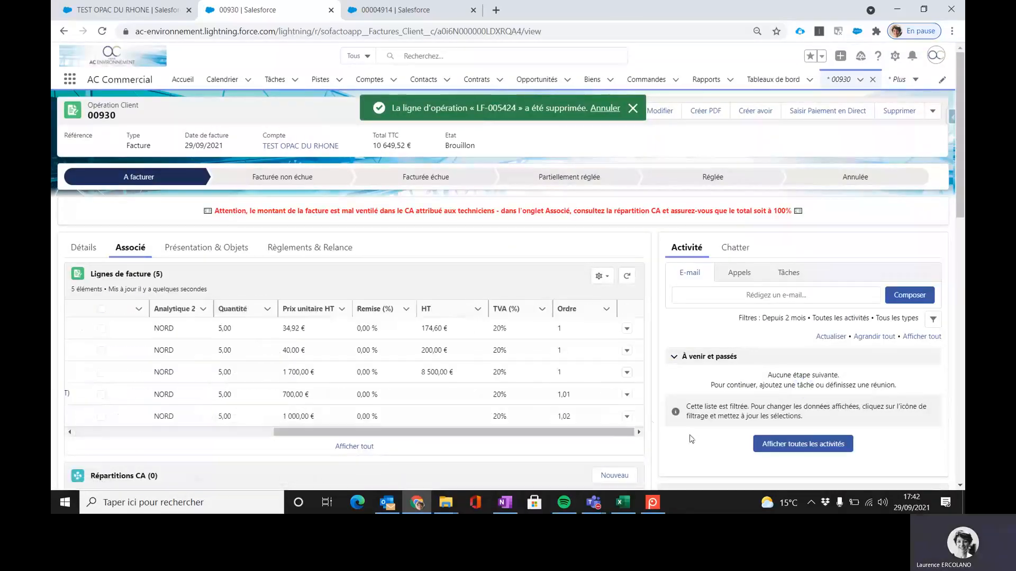
- Delete the red-flagged invoice lines "Constat Amiante avant Vente (CAV)" and "Diagnostic Amiante avant Travaux de relocation (RAAT)"
click(626, 416)
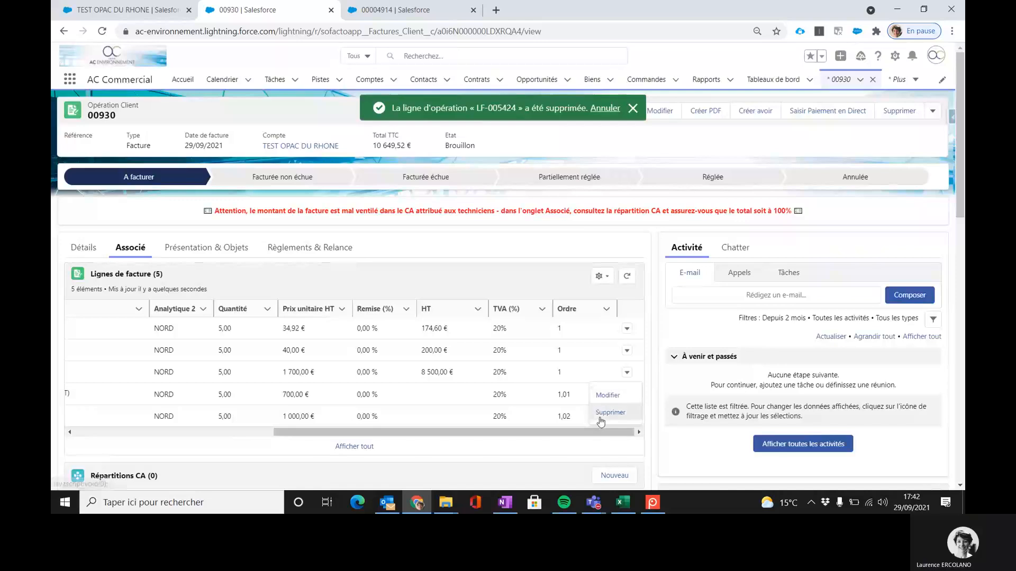
click(600, 413)
click(644, 295)
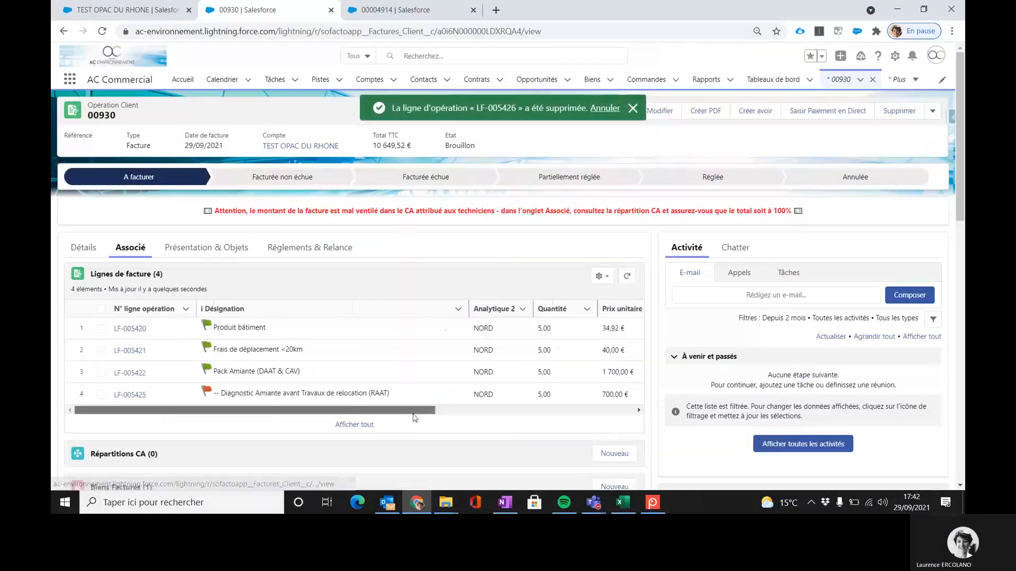
drag(414, 410, 613, 410)
click(626, 394)
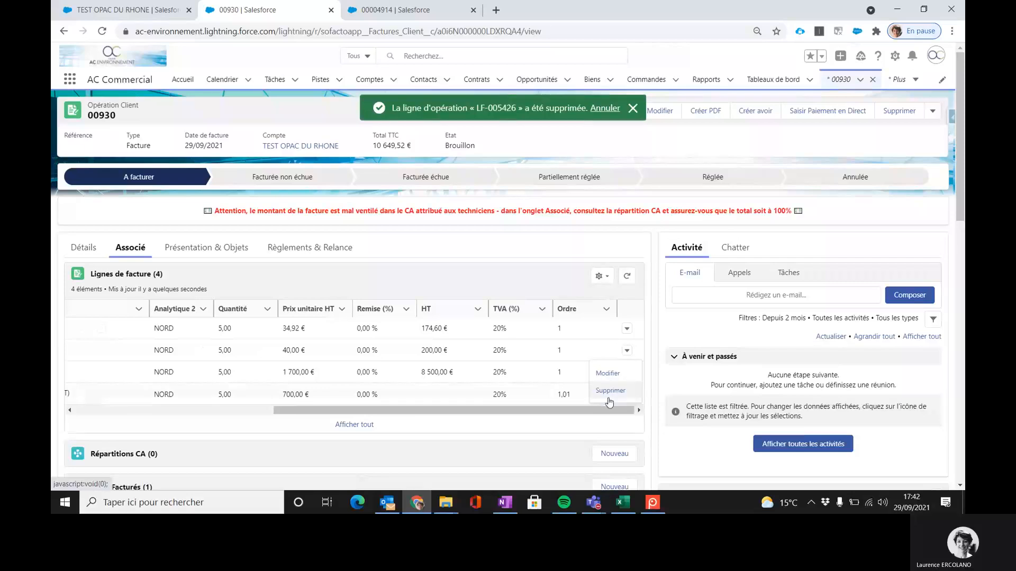
click(608, 395)
click(645, 294)
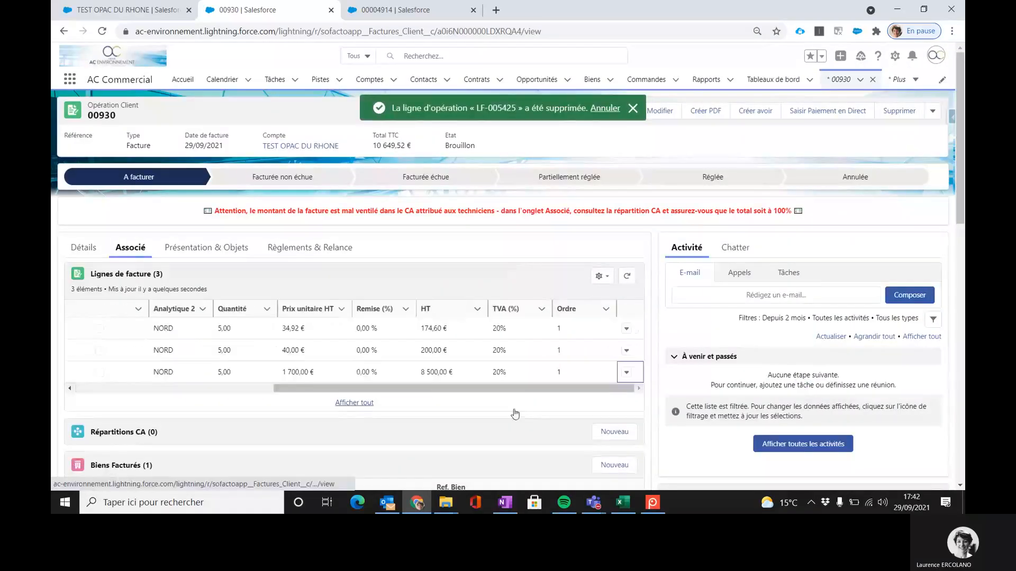
- Start a new revenue allocation (Répartition CA) for the invoice with Consultant ITBRM as the technician
scroll(352, 402, down, 3)
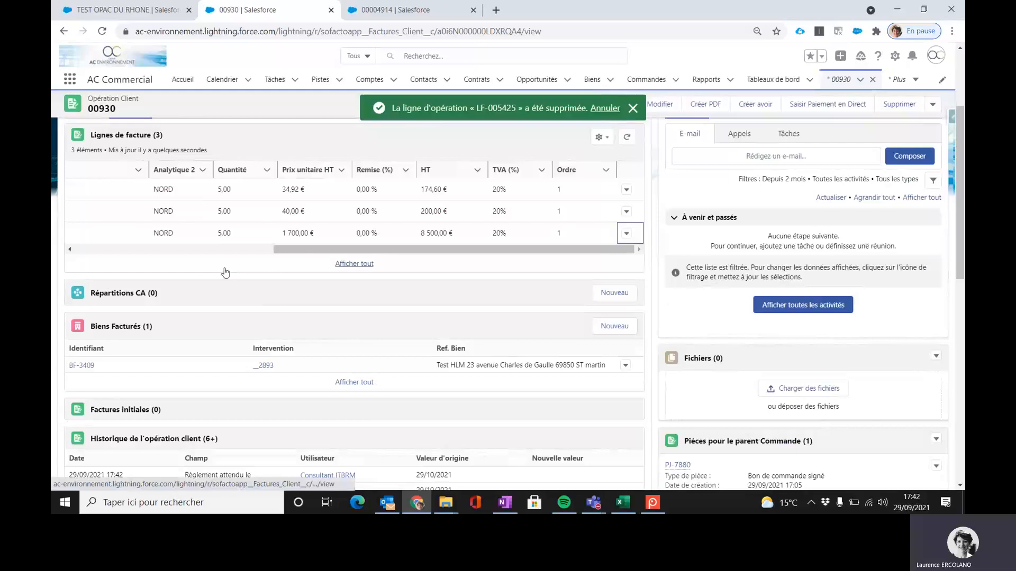
drag(275, 249, 76, 250)
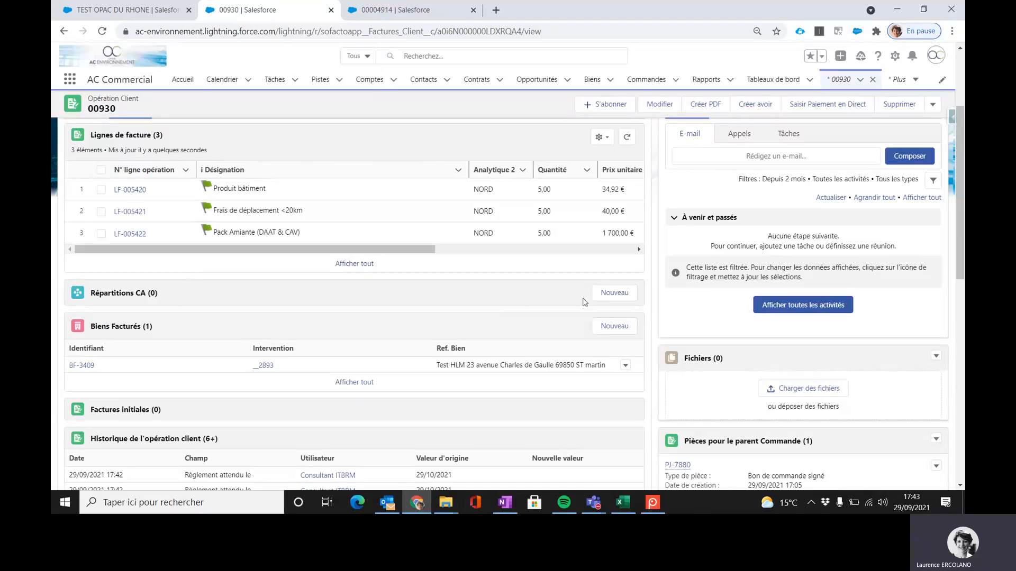
click(601, 299)
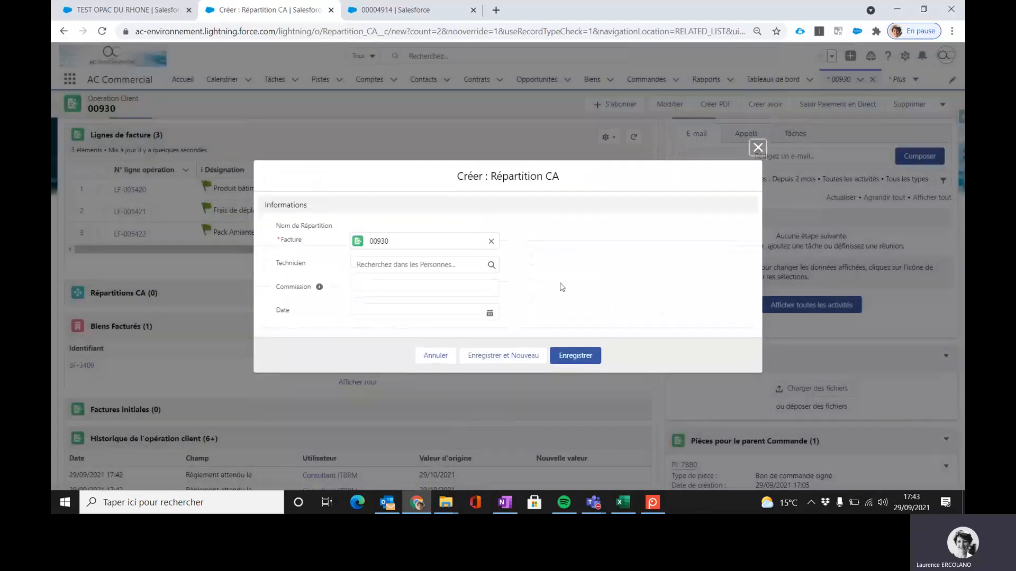
click(446, 265)
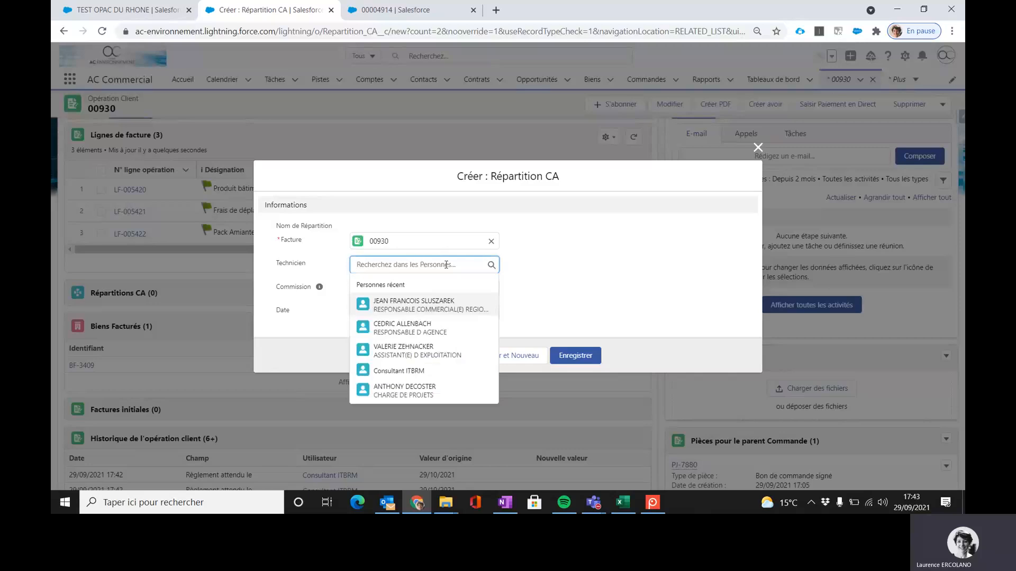
text(cons)
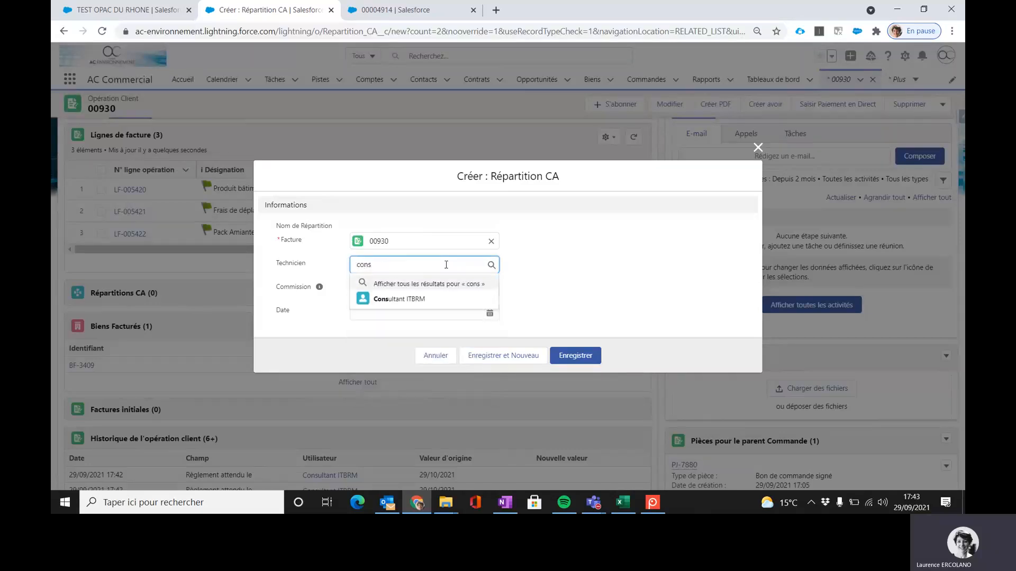
click(428, 299)
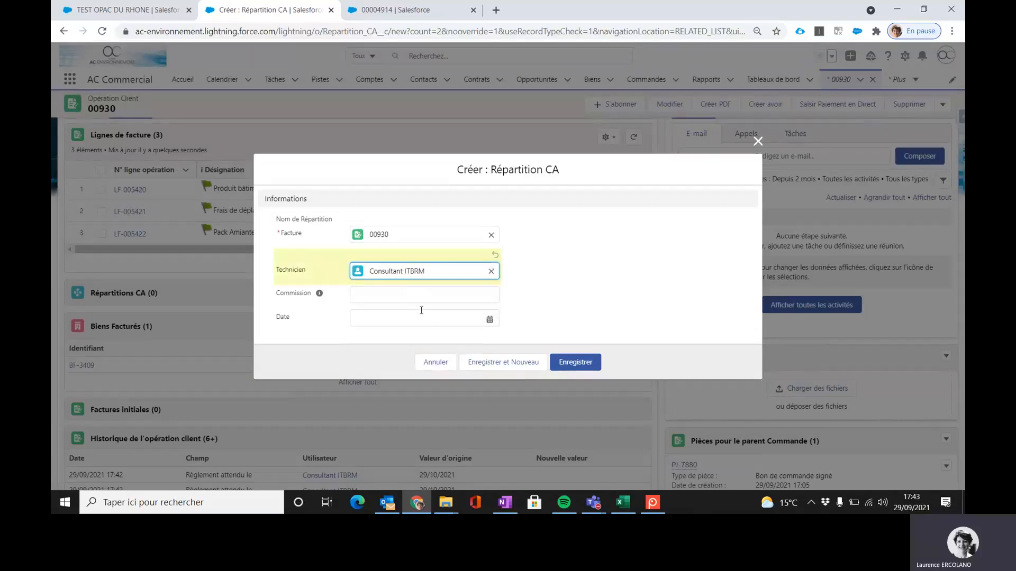
- Set the allocation's commission to 100 and its date to 29/09/2021, and save it
click(413, 296)
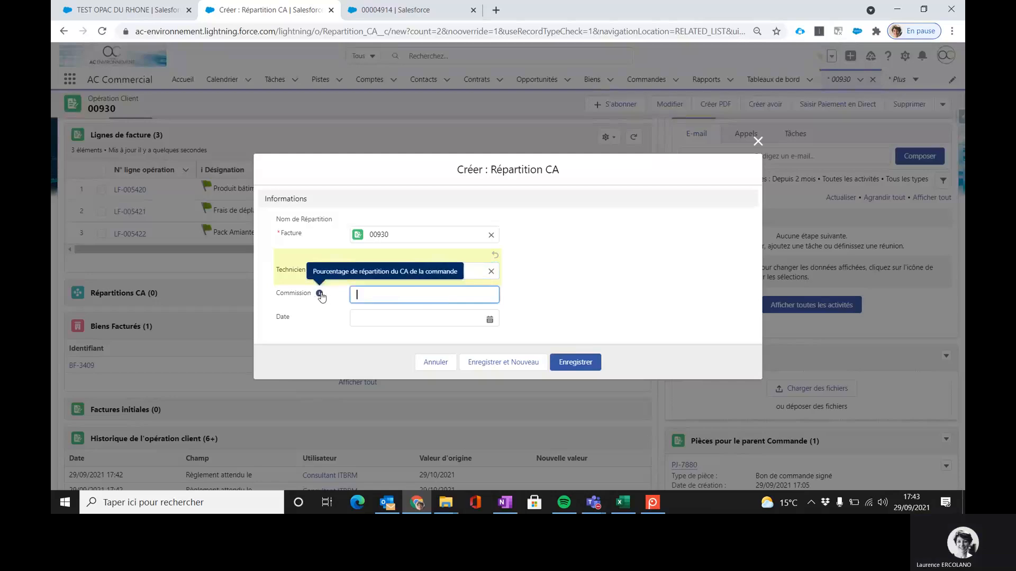
text(100)
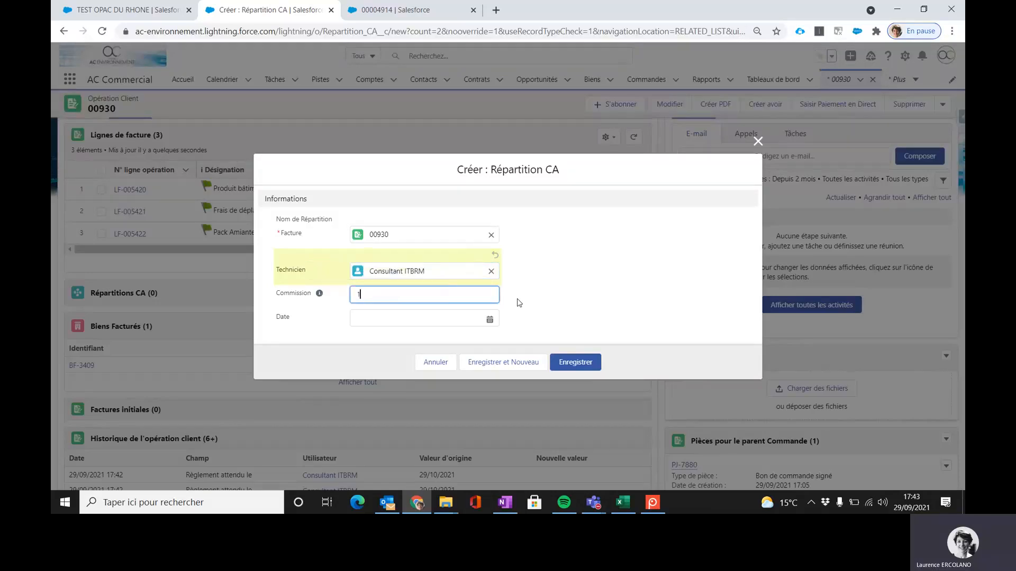
click(473, 325)
click(416, 306)
click(577, 375)
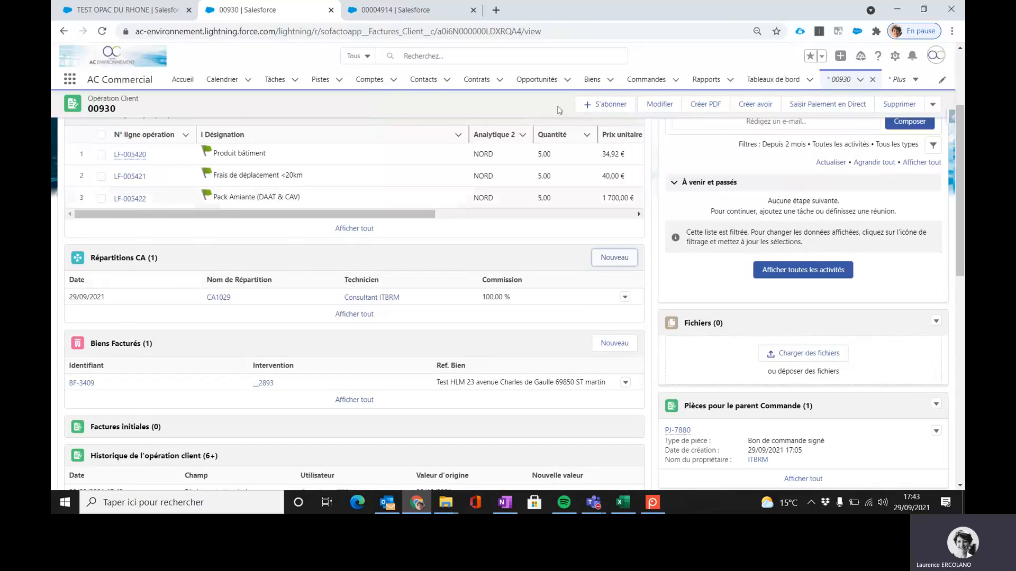
- Generate the invoice's PDF and save it as a draft attached to the invoice record
scroll(218, 131, up, 3)
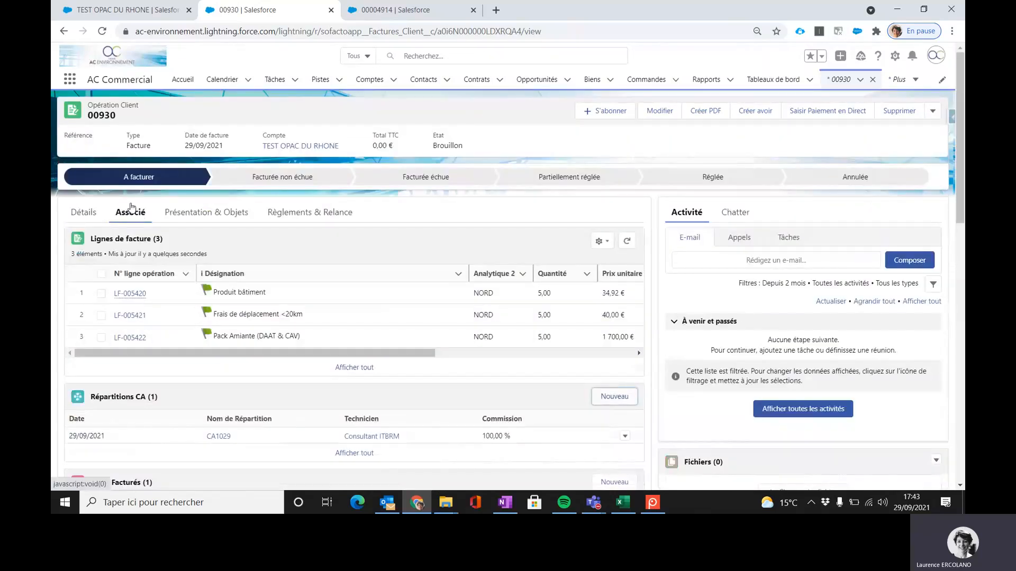
click(713, 118)
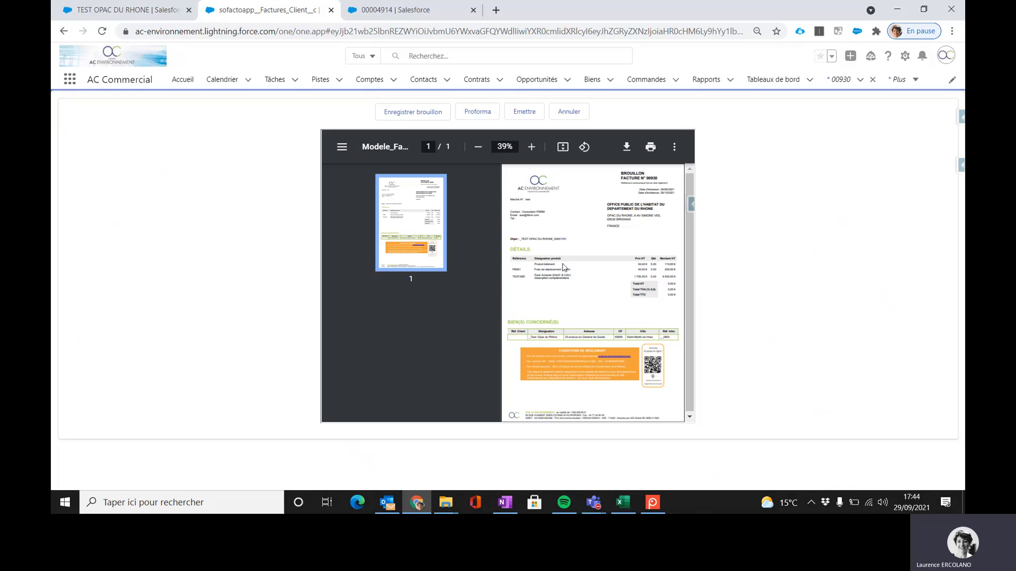
click(391, 113)
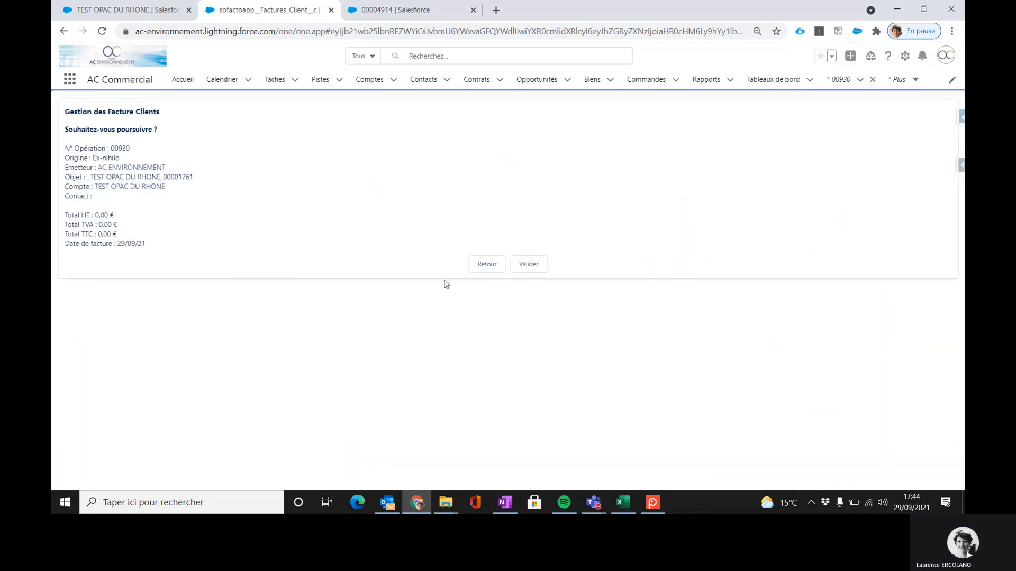
click(532, 268)
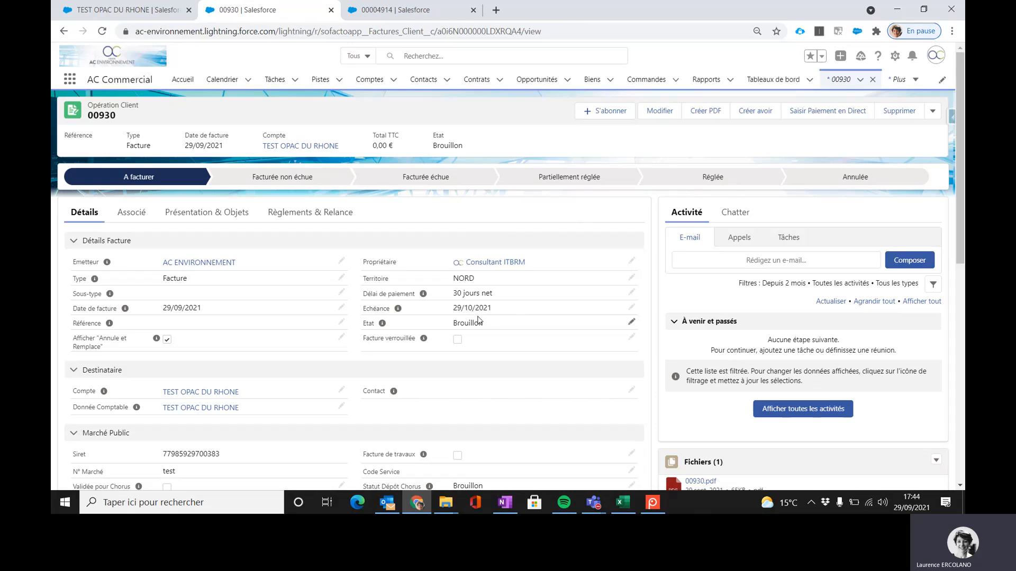
scroll(669, 320, down, 3)
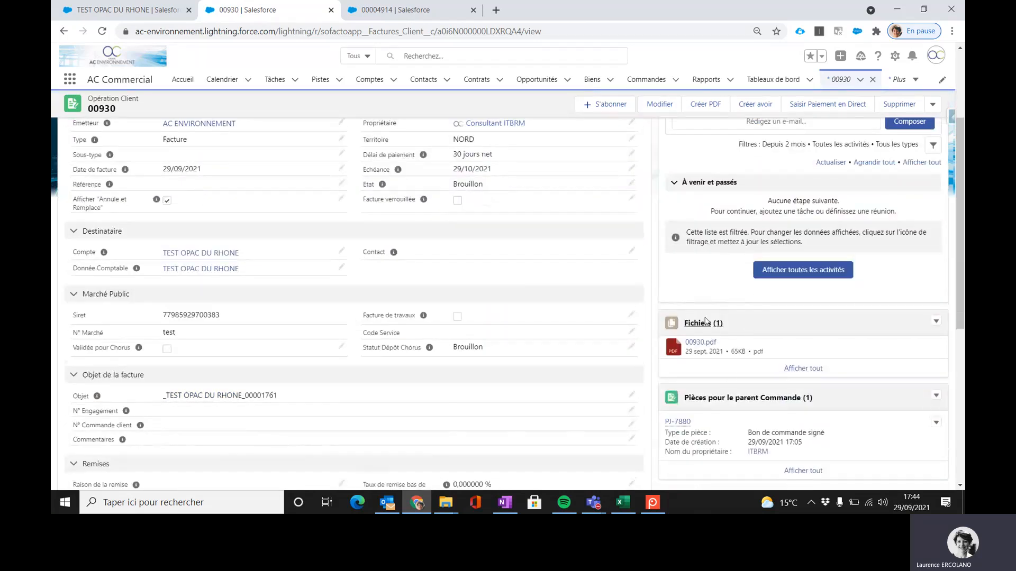